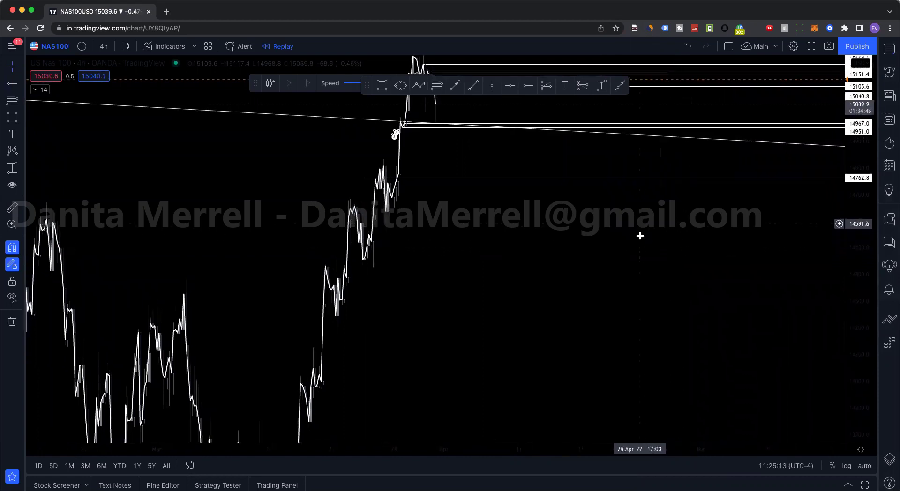
Step: Draw a wide, thin rectangular price zone between about 14,020 and 13,965 in the empty chart area beyond the price line
{"action": "mouse_move", "coordinate": [746, 264]}
{"action": "left_mouse_down"}
{"action": "mouse_move", "coordinate": [577, 160]}
{"action": "mouse_move", "coordinate": [573, 141]}
{"action": "left_mouse_up"}
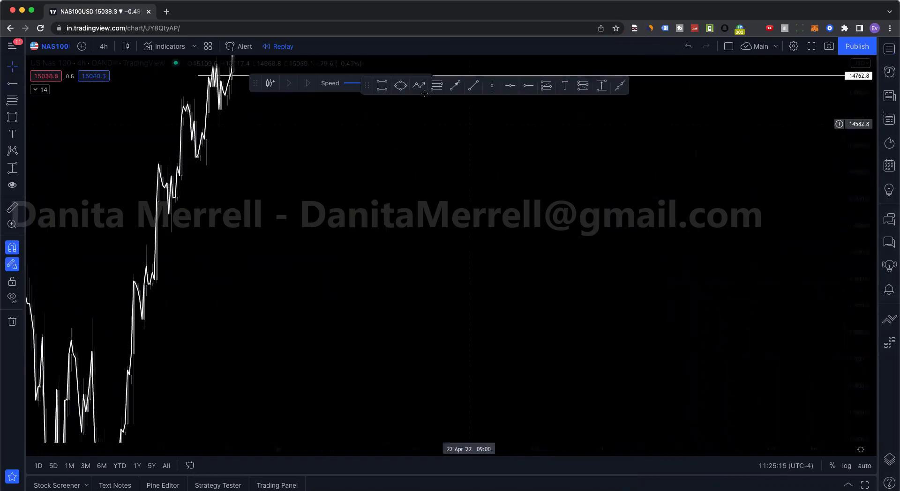
{"action": "left_click", "coordinate": [383, 86]}
{"action": "left_click_drag", "start_coordinate": [343, 274], "coordinate": [675, 289]}
{"action": "left_click", "coordinate": [546, 211]}
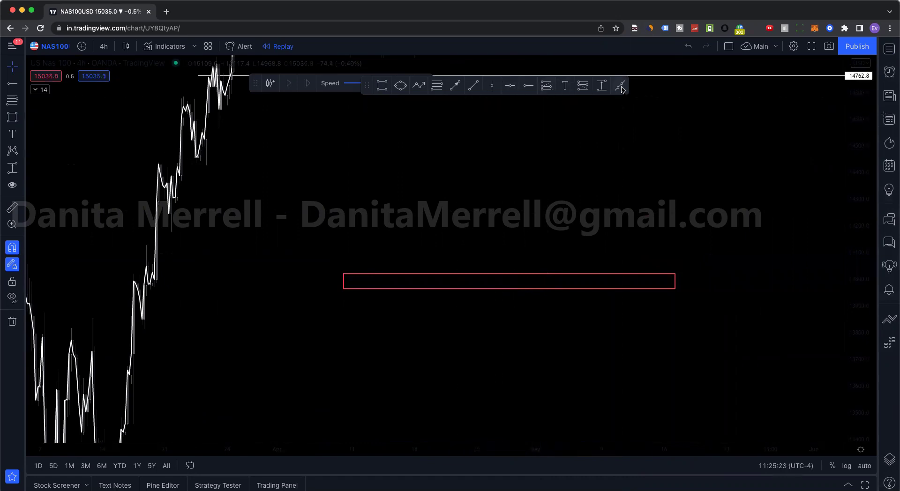
Step: Draw a path with four descending lows reaching the zone's upper edge and a final strong rise, then shift its first low slightly
{"action": "left_click", "coordinate": [419, 85]}
{"action": "left_click", "coordinate": [333, 159]}
{"action": "left_click", "coordinate": [363, 209]}
{"action": "left_click", "coordinate": [381, 189]}
{"action": "left_click", "coordinate": [410, 198]}
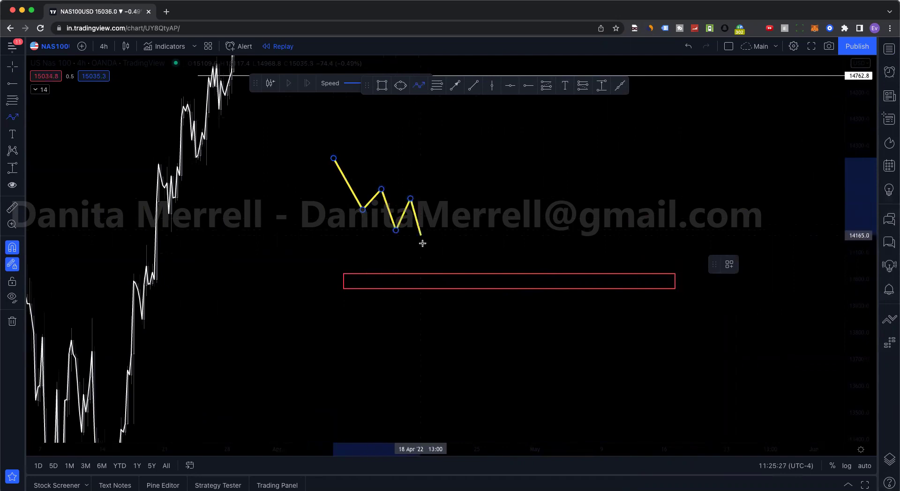
{"action": "left_click", "coordinate": [426, 253]}
{"action": "left_click", "coordinate": [442, 219]}
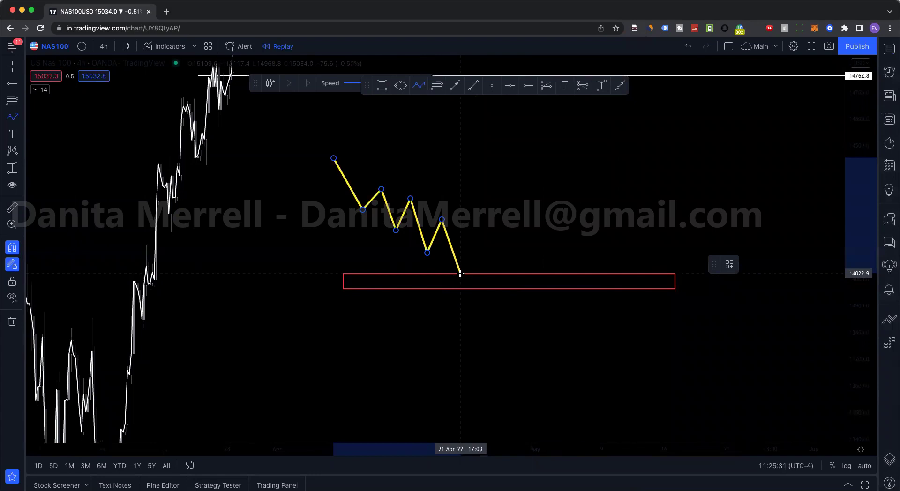
{"action": "left_click", "coordinate": [459, 273]}
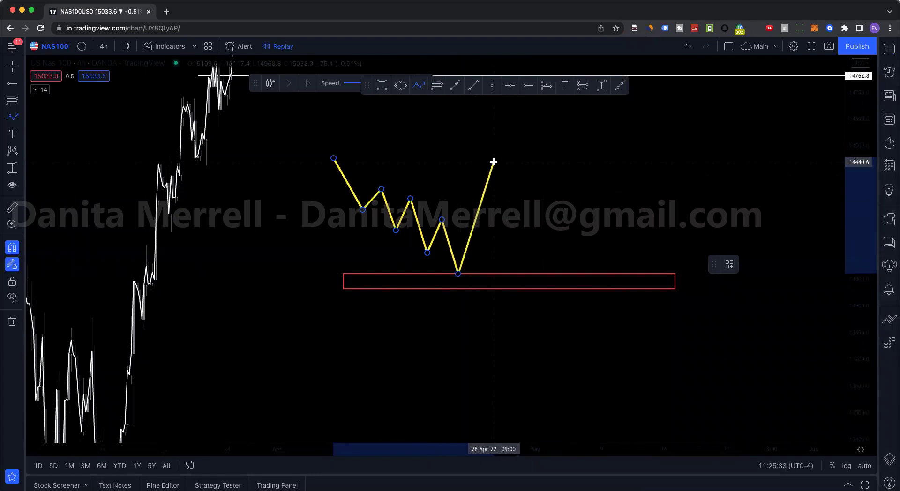
{"action": "double_click", "coordinate": [489, 165]}
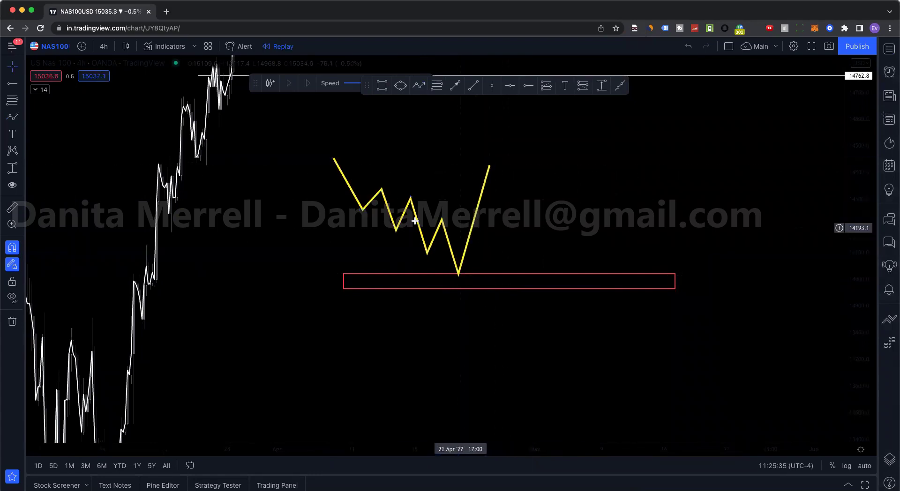
{"action": "left_click", "coordinate": [364, 213]}
{"action": "left_click_drag", "start_coordinate": [364, 211], "coordinate": [383, 189]}
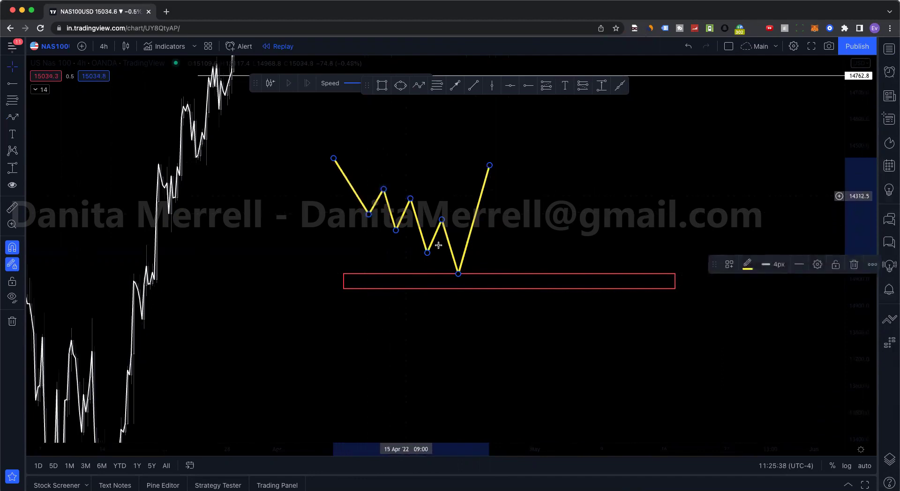
Step: Draw a ray from the zigzag's second low through its third low, extending down across the rectangular zone
{"action": "left_click", "coordinate": [622, 86]}
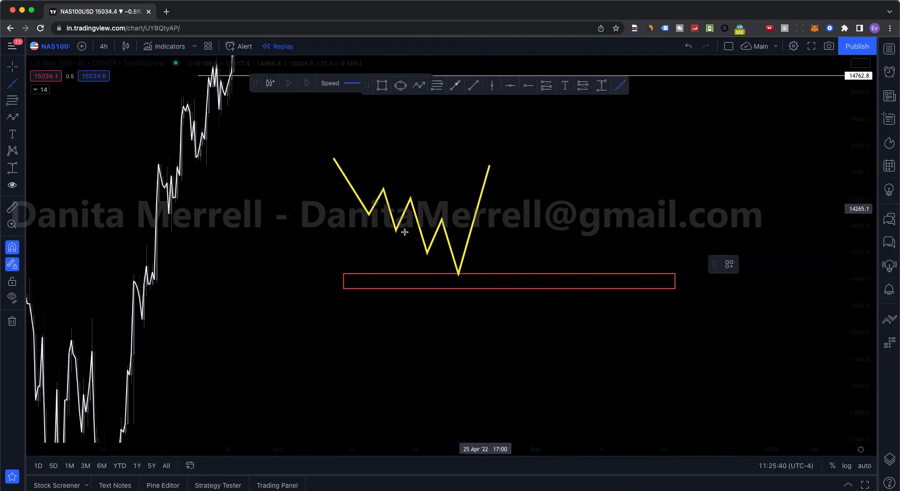
{"action": "left_click", "coordinate": [396, 233]}
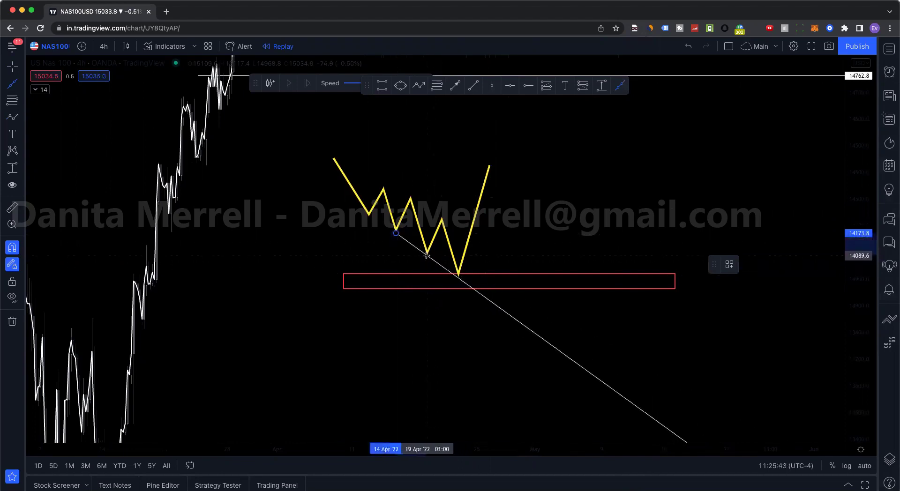
{"action": "left_click", "coordinate": [427, 255]}
{"action": "left_click", "coordinate": [551, 220]}
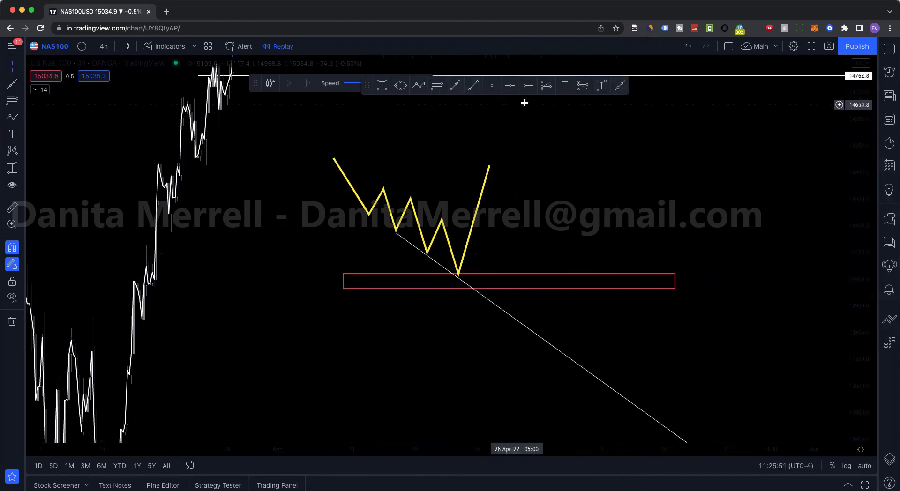
Step: Draw a prior-uptrend path from the zigzag's starting peak back to about 13,693, with its pullback low lowered to the zone's level
{"action": "left_click", "coordinate": [418, 85]}
{"action": "left_click", "coordinate": [333, 161]}
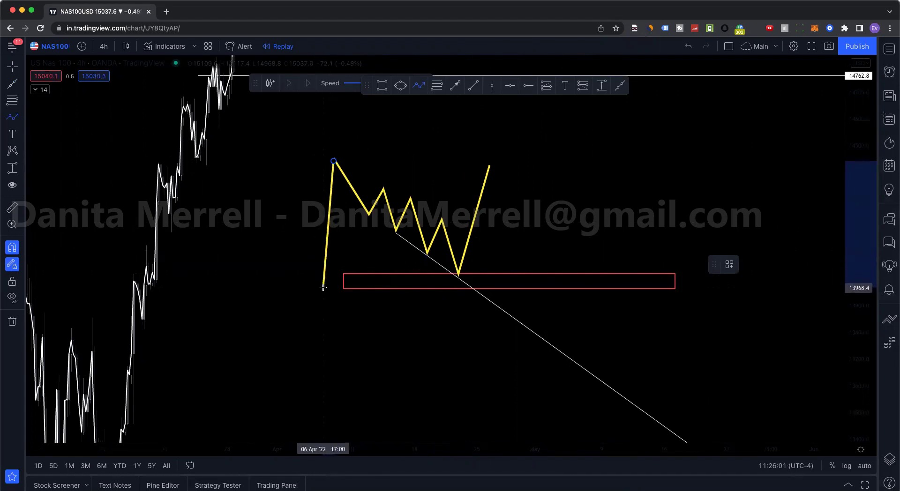
{"action": "left_click", "coordinate": [319, 258]}
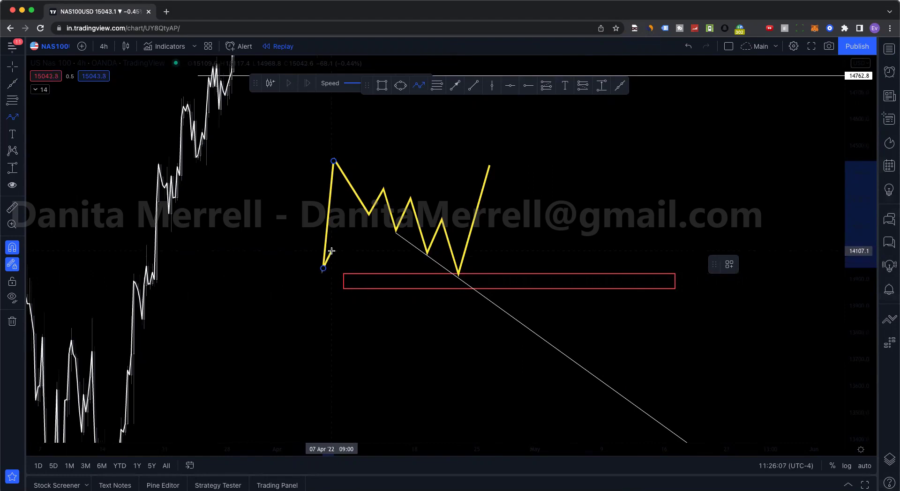
{"action": "left_click", "coordinate": [310, 286]}
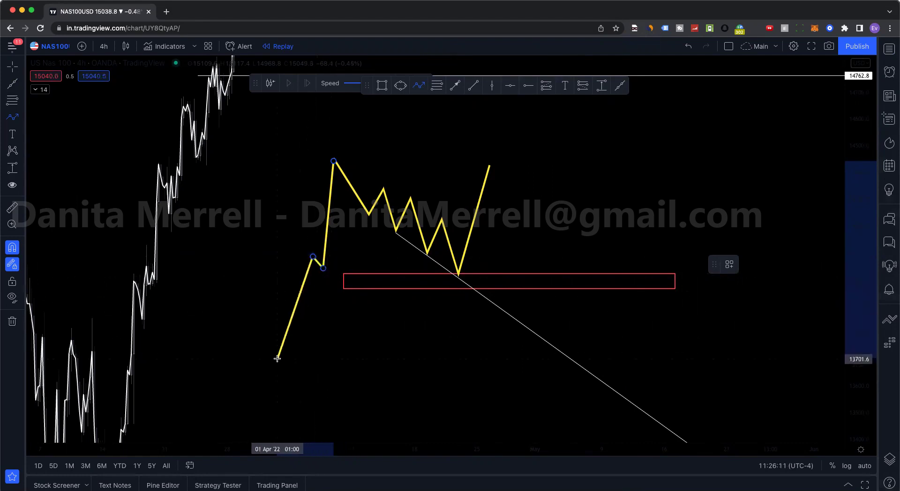
{"action": "double_click", "coordinate": [293, 361]}
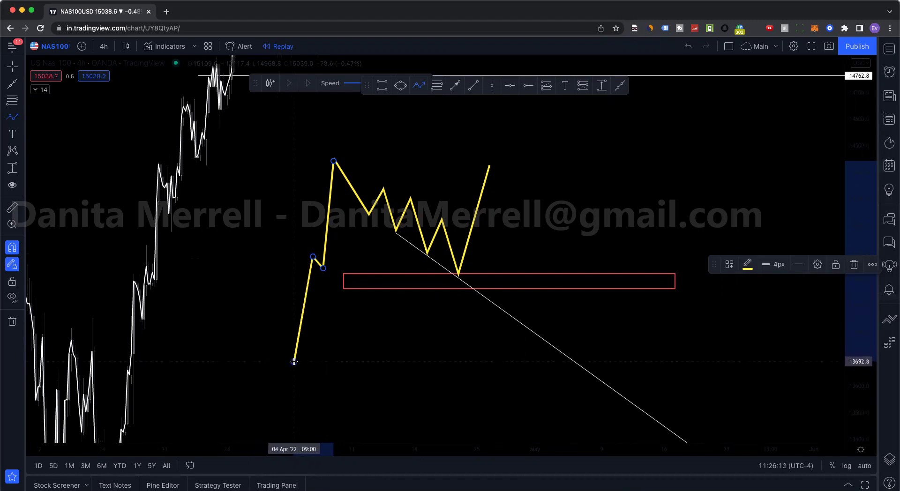
{"action": "left_click_drag", "start_coordinate": [323, 269], "coordinate": [322, 288]}
{"action": "left_click", "coordinate": [349, 255]}
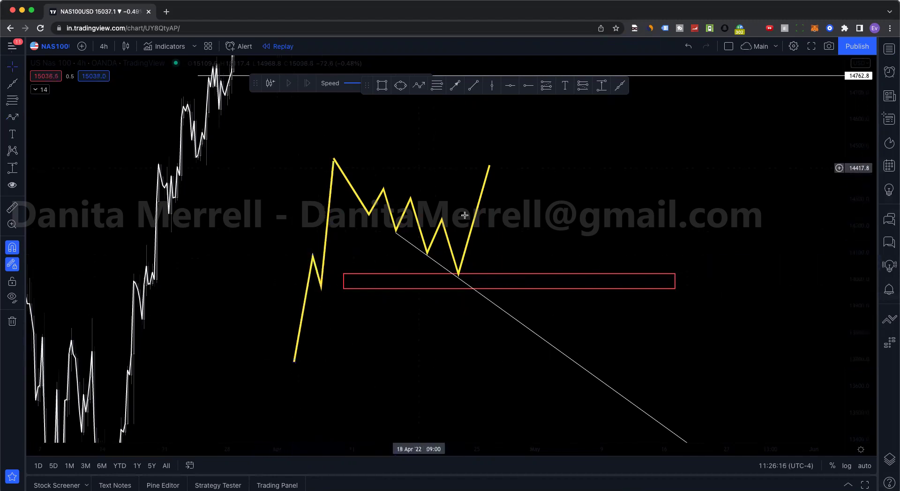
Step: Move the descending zigzag's lowest point down inside the rectangular zone, level with the earlier uptrend's pullback low
{"action": "left_click_drag", "start_coordinate": [457, 276], "coordinate": [463, 284]}
{"action": "left_click", "coordinate": [343, 284]}
{"action": "left_click", "coordinate": [322, 290]}
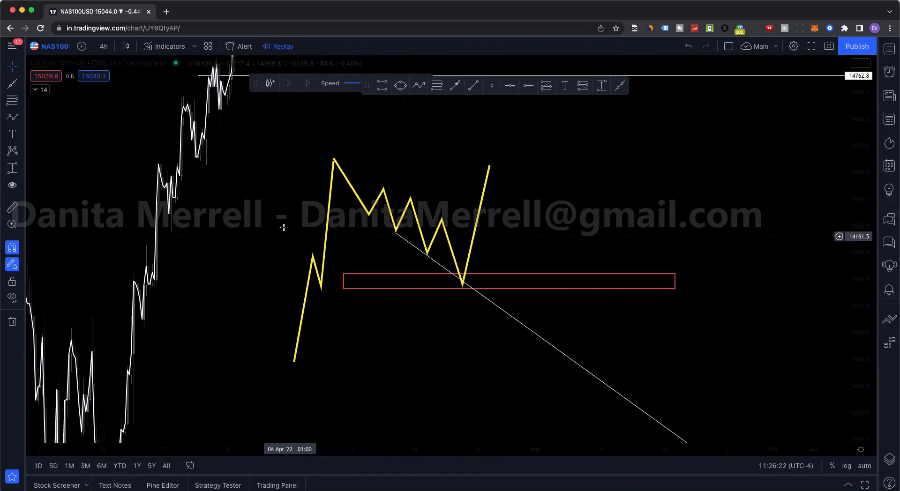
{"action": "left_click_drag", "start_coordinate": [322, 289], "coordinate": [318, 281]}
{"action": "left_click", "coordinate": [318, 286]}
{"action": "left_click", "coordinate": [324, 288]}
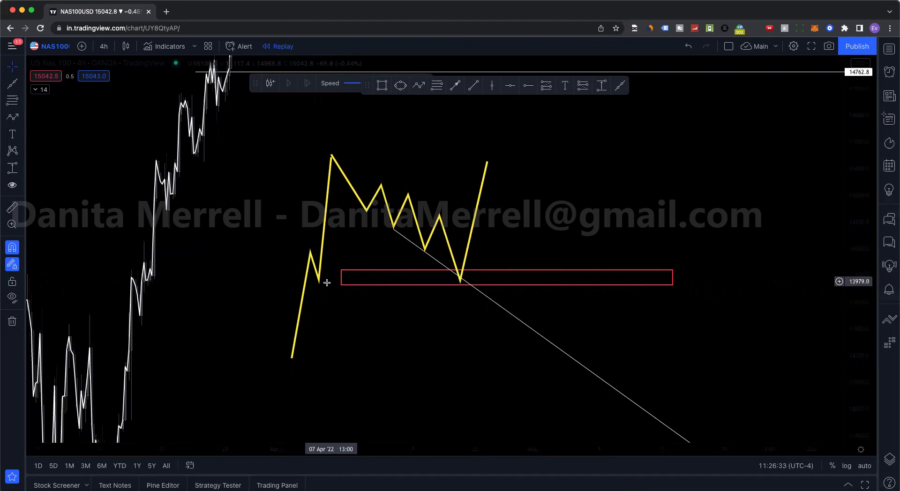
{"action": "left_click", "coordinate": [341, 285]}
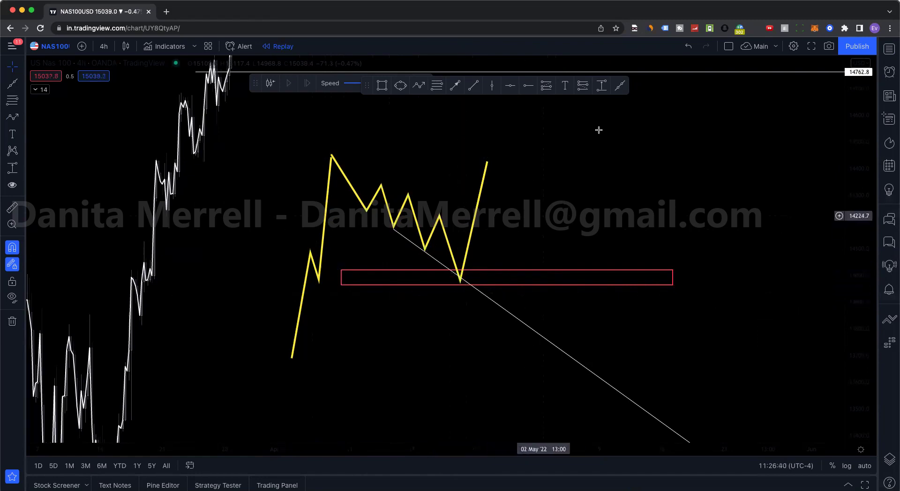
Step: Place a text label just above the far end of the rectangular zone
{"action": "left_click", "coordinate": [565, 85]}
{"action": "left_click", "coordinate": [598, 237]}
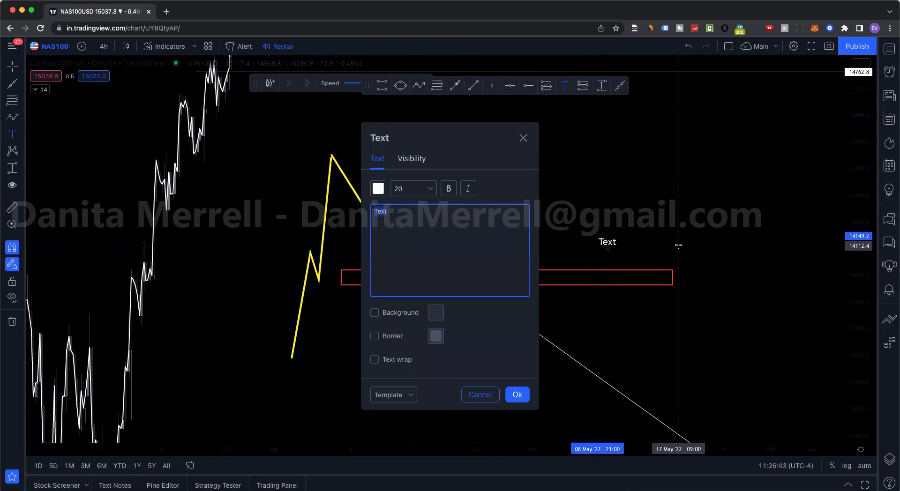